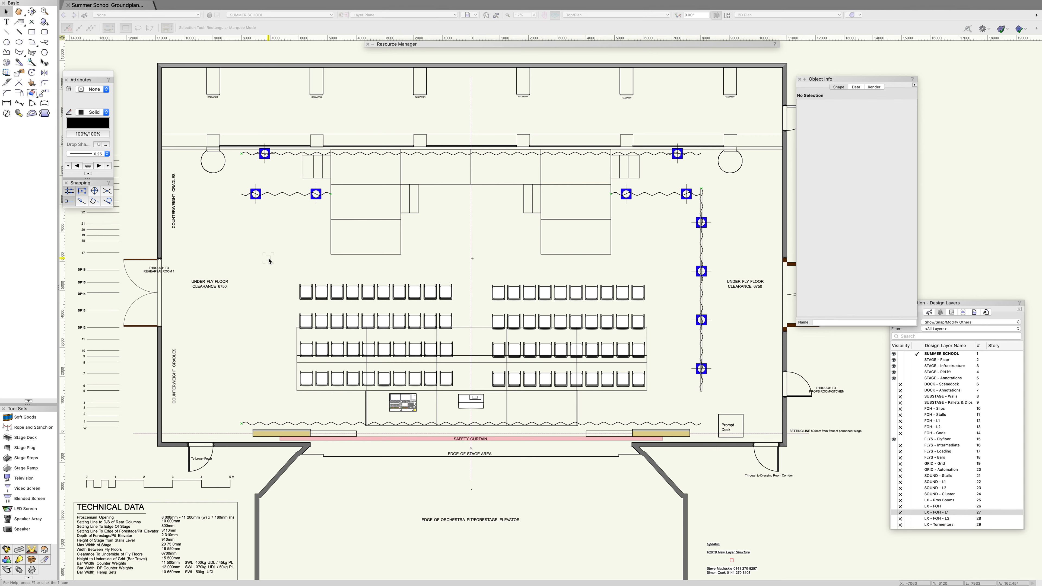
# - Run an immediate custom selection of all objects whose class is None
pyautogui.moveTo(324, 2)
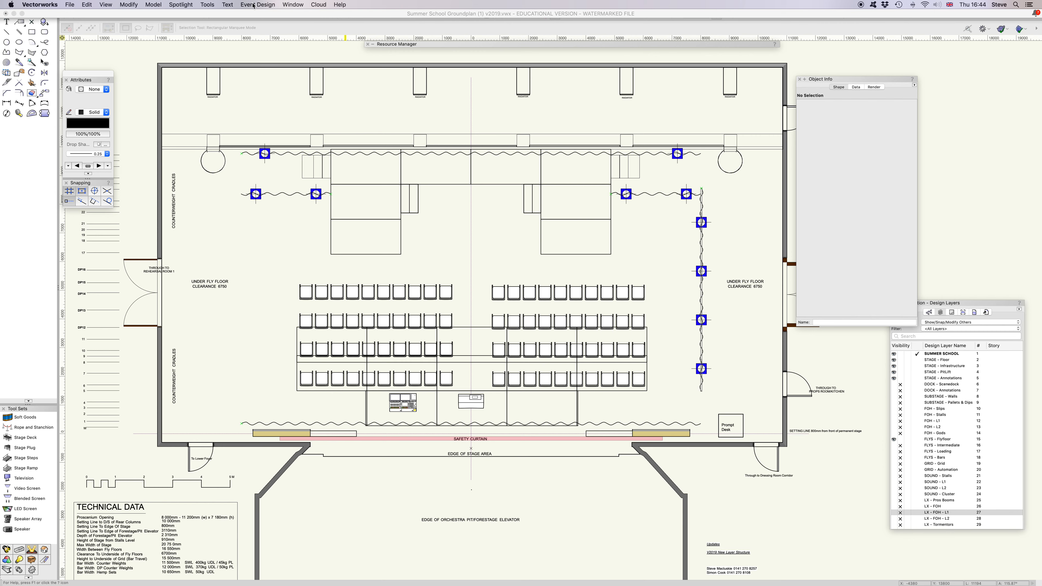
pyautogui.click(207, 5)
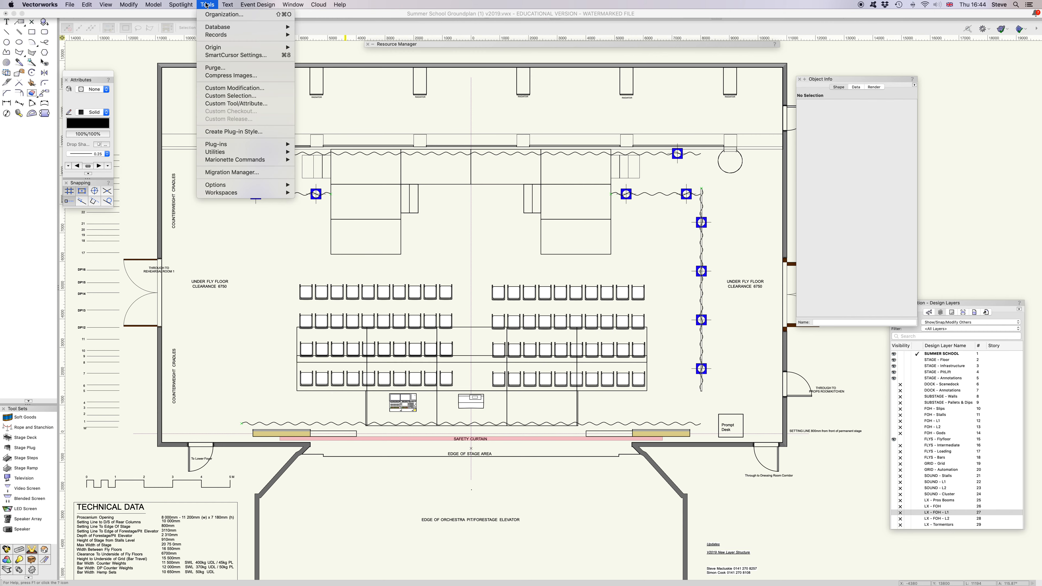
pyautogui.click(233, 98)
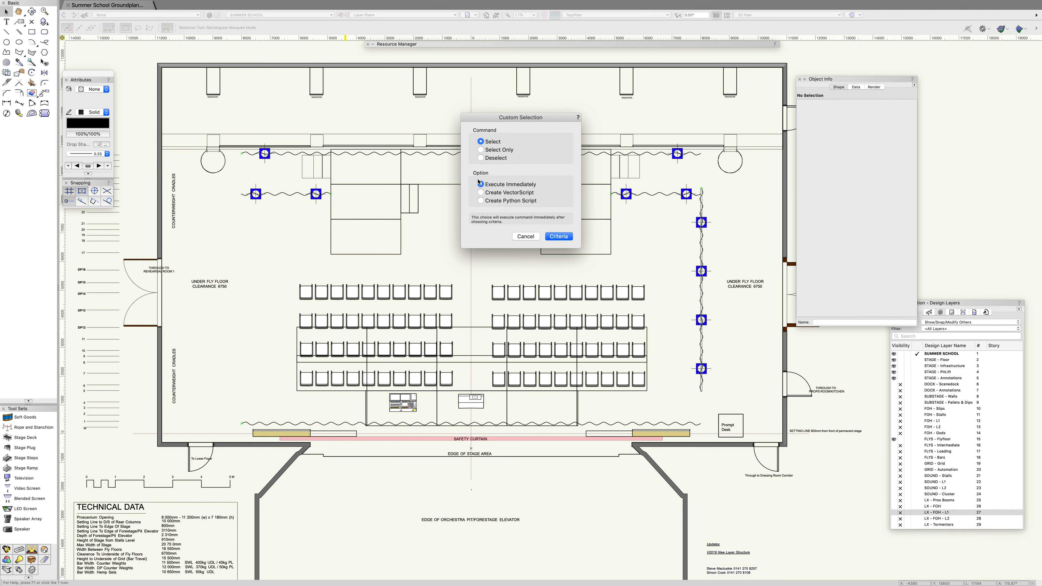
pyautogui.click(558, 236)
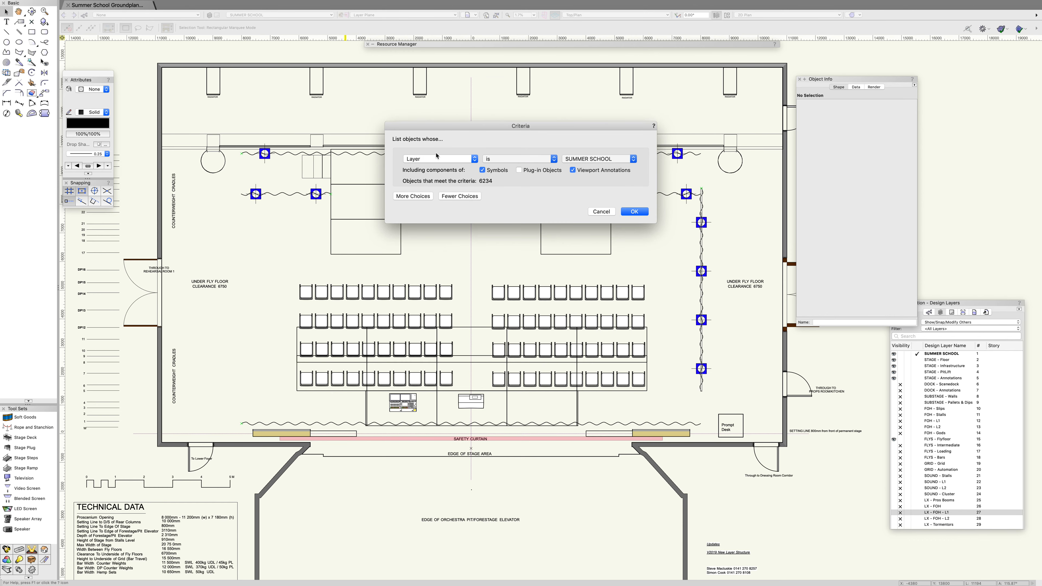
pyautogui.click(435, 158)
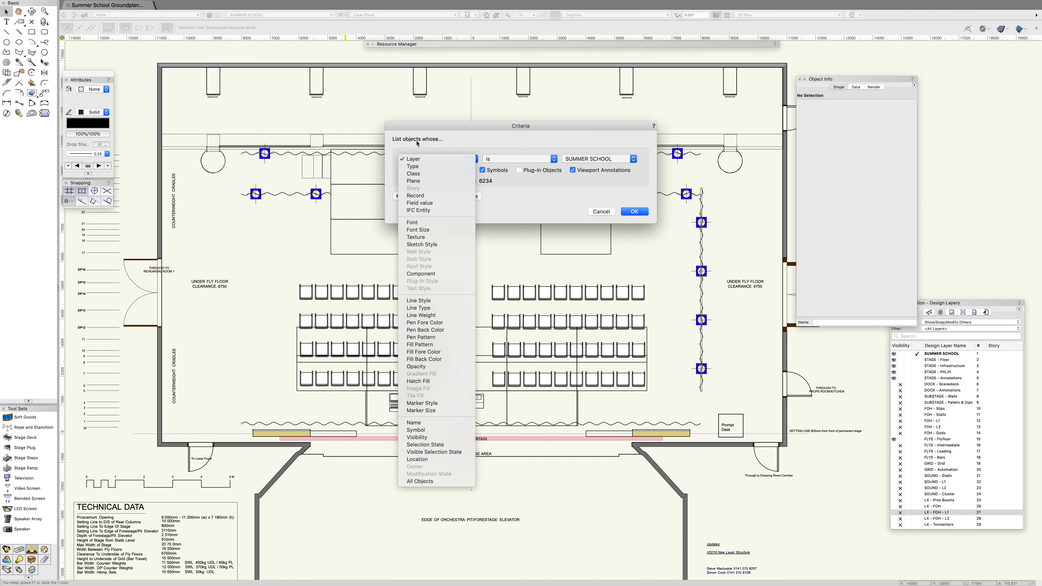
pyautogui.click(413, 173)
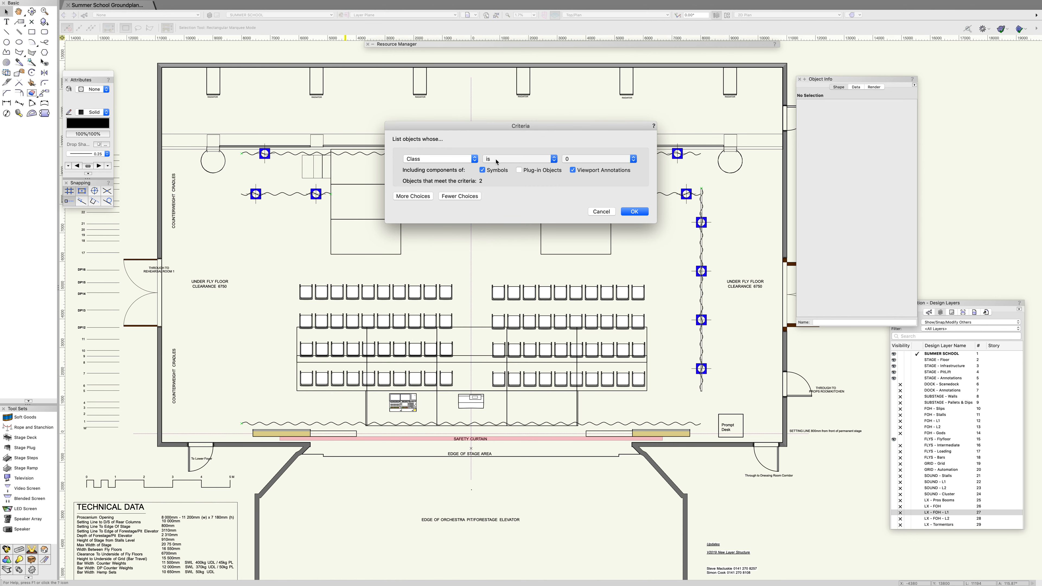
pyautogui.click(564, 158)
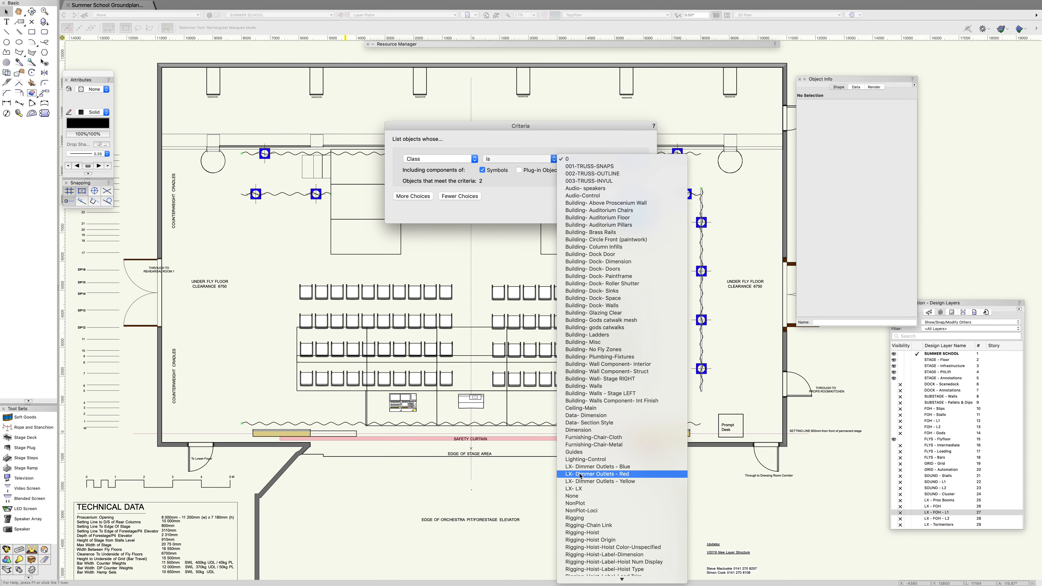
pyautogui.click(577, 497)
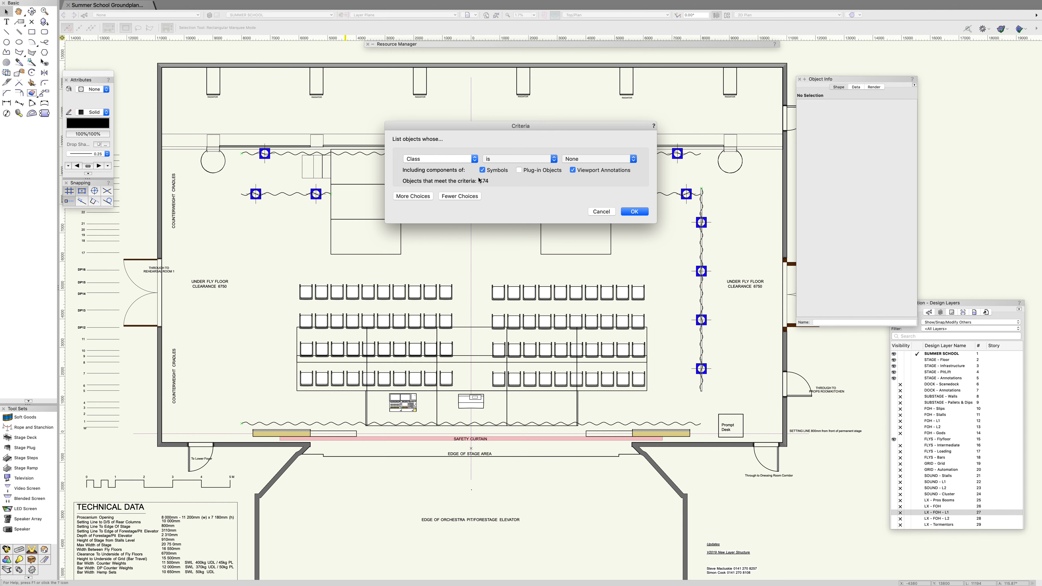
pyautogui.click(634, 212)
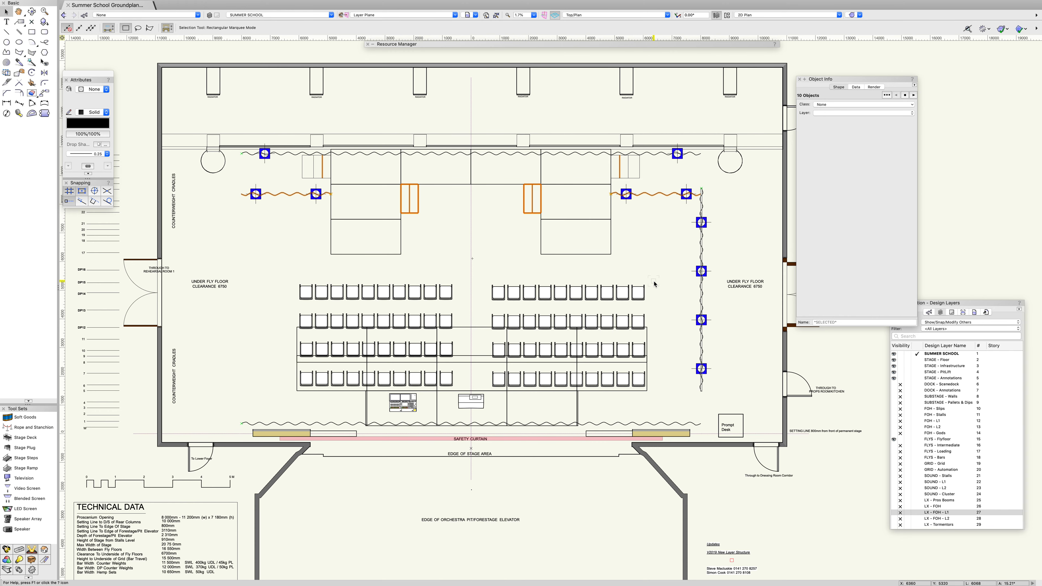
# - Go through the selected objects one by one and examine each one's type, class and layer
pyautogui.scroll(-1, 654, 284)
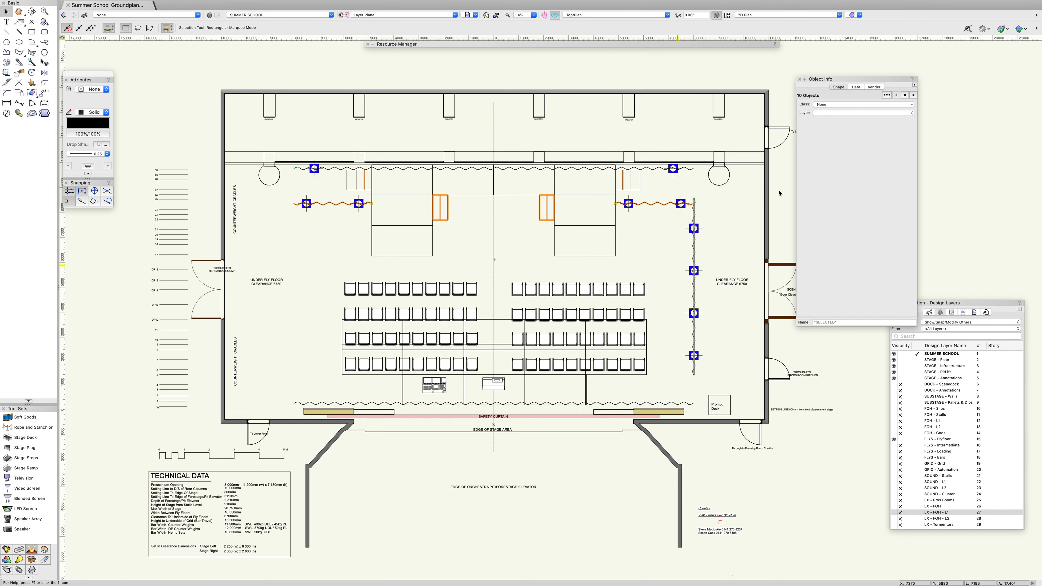
pyautogui.scroll(1, 729, 201)
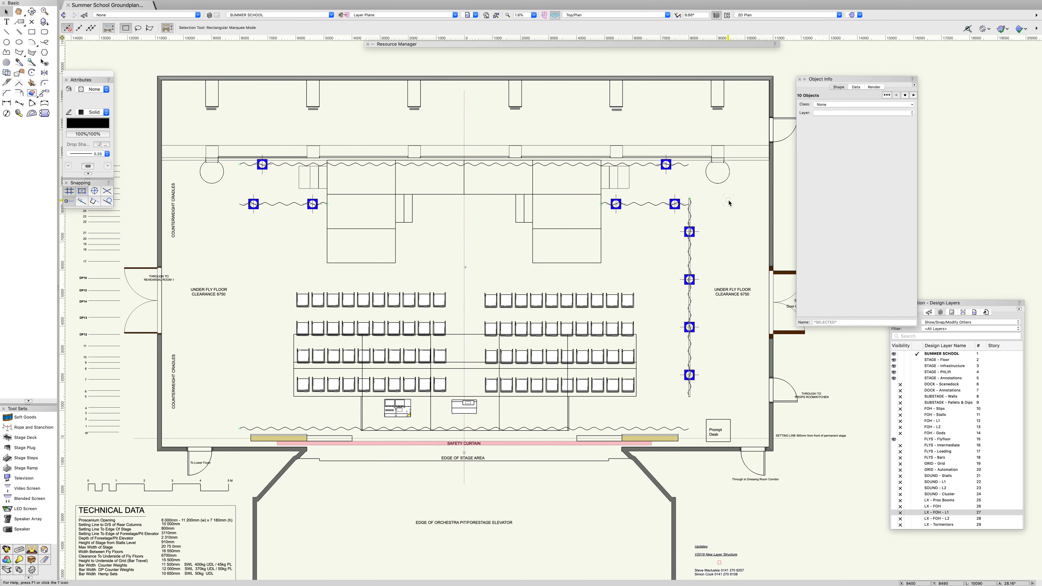
pyautogui.scroll(1, 729, 202)
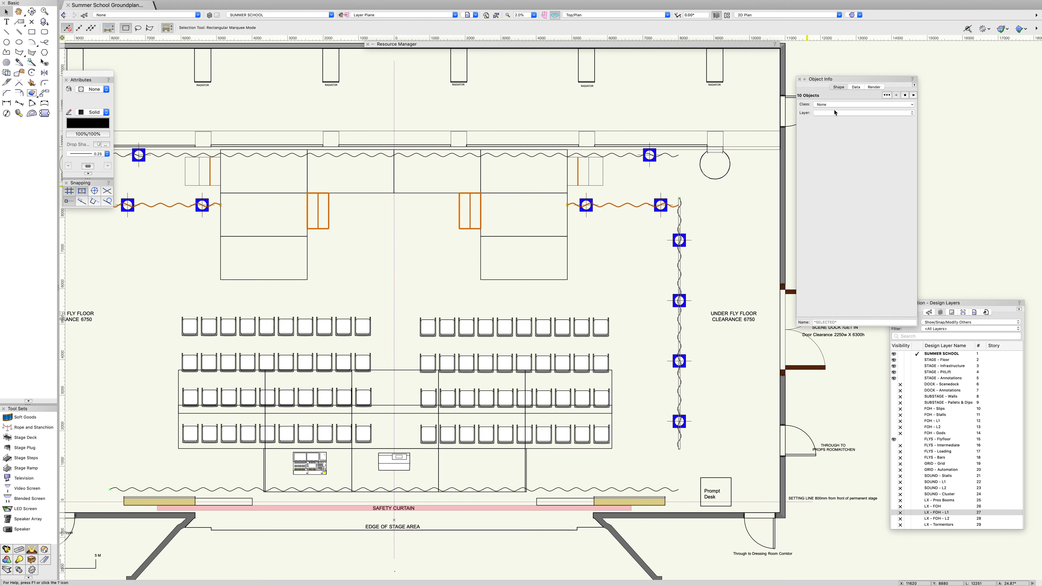
pyautogui.click(886, 95)
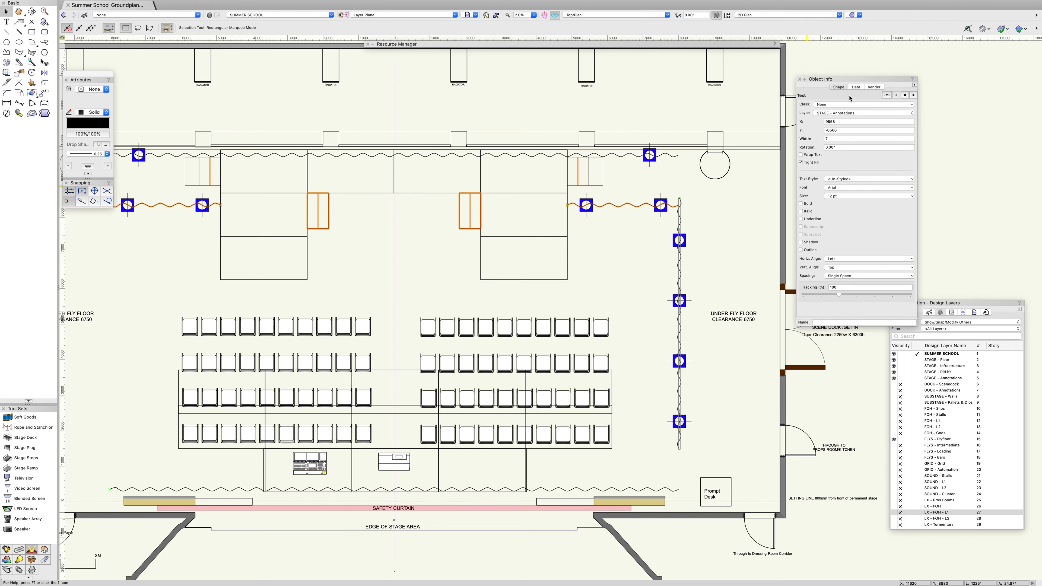
pyautogui.click(913, 96)
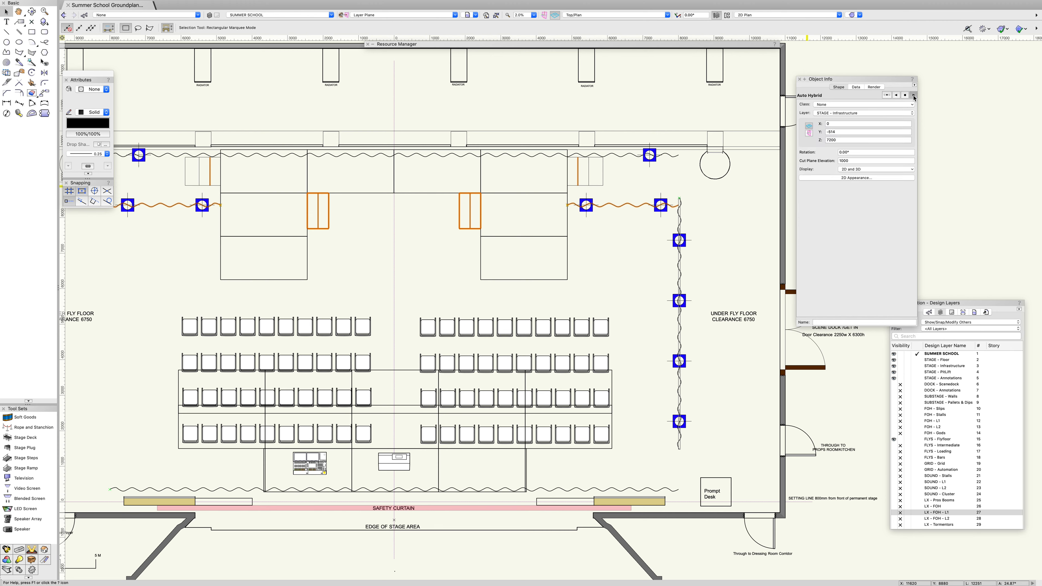
pyautogui.click(896, 97)
pyautogui.click(912, 96)
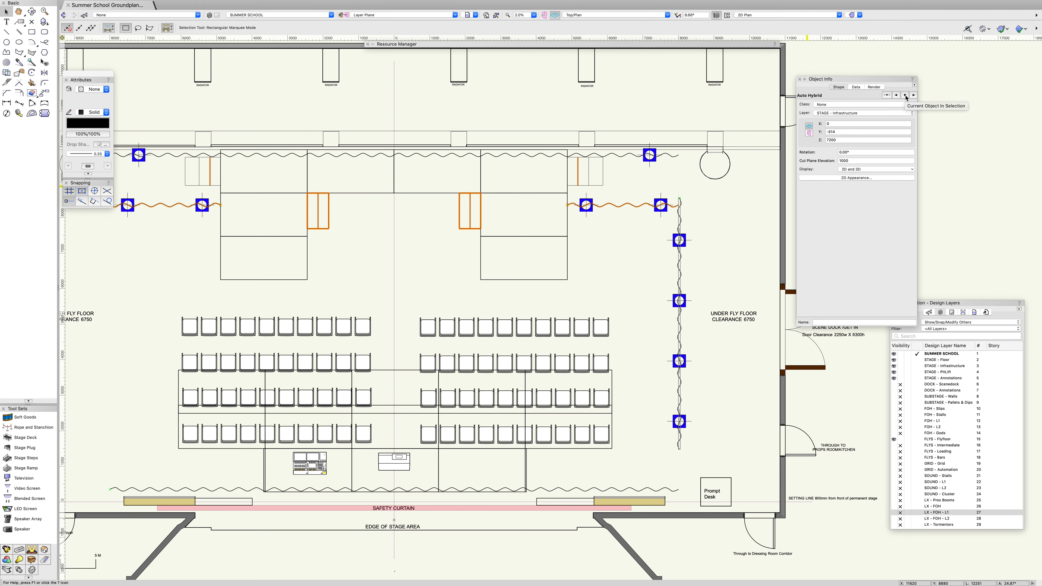
pyautogui.click(914, 96)
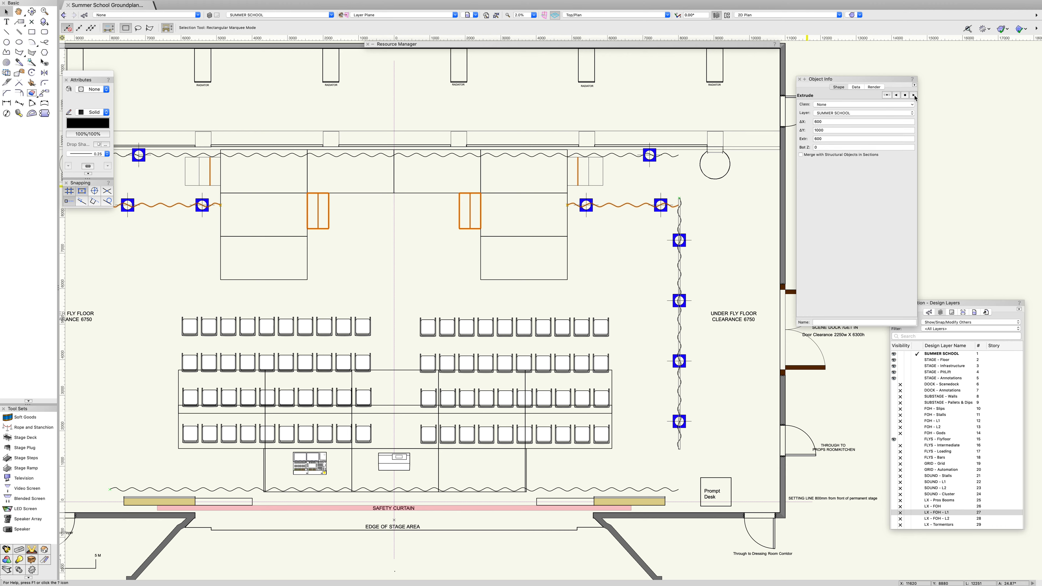
pyautogui.click(914, 97)
pyautogui.click(914, 96)
pyautogui.click(914, 95)
pyautogui.click(914, 95)
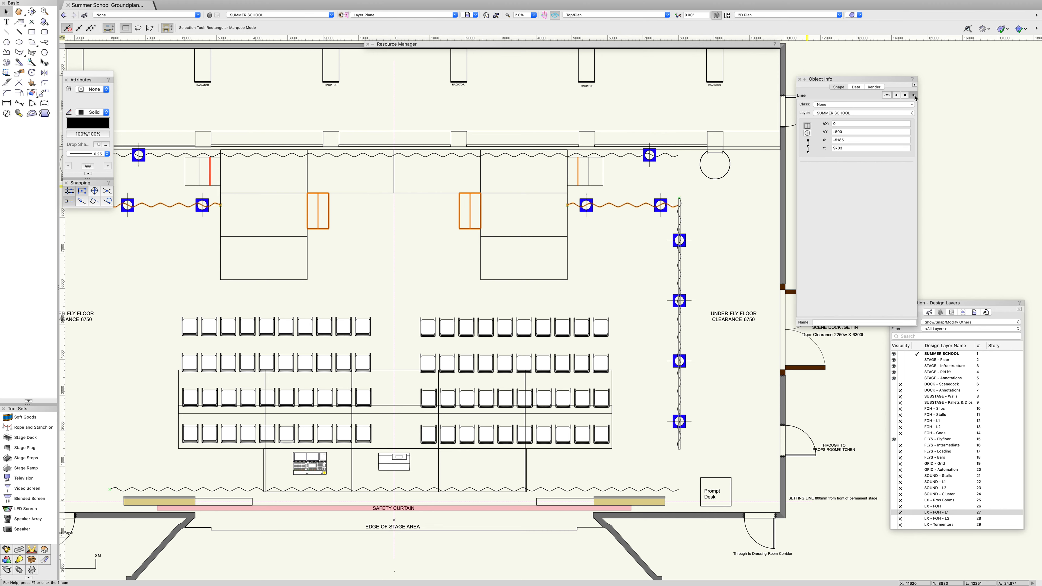
pyautogui.click(914, 95)
pyautogui.click(914, 96)
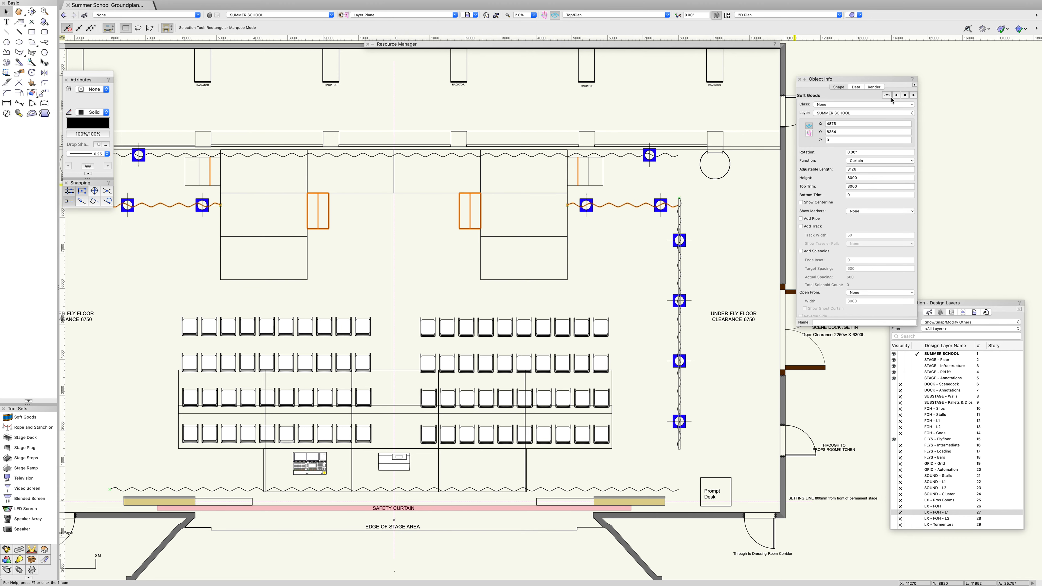
# - Assign the short soft goods curtain beside the right-hand stage platforms to the class Summer School - Softs - Stage Masking
pyautogui.click(906, 95)
pyautogui.click(824, 104)
pyautogui.scroll(-5, 881, 197)
pyautogui.click(820, 239)
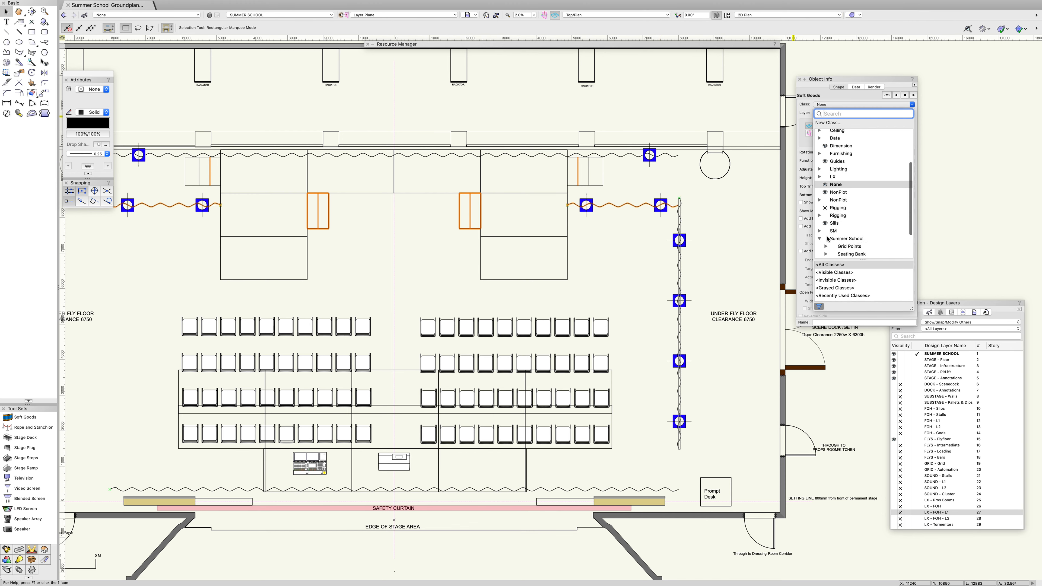
pyautogui.scroll(-3, 826, 229)
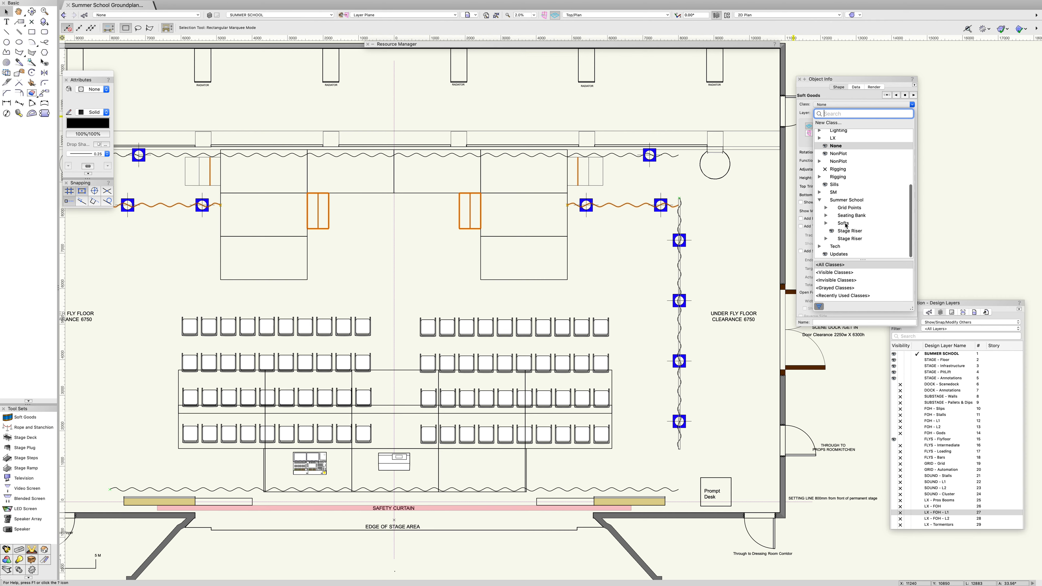
pyautogui.click(825, 223)
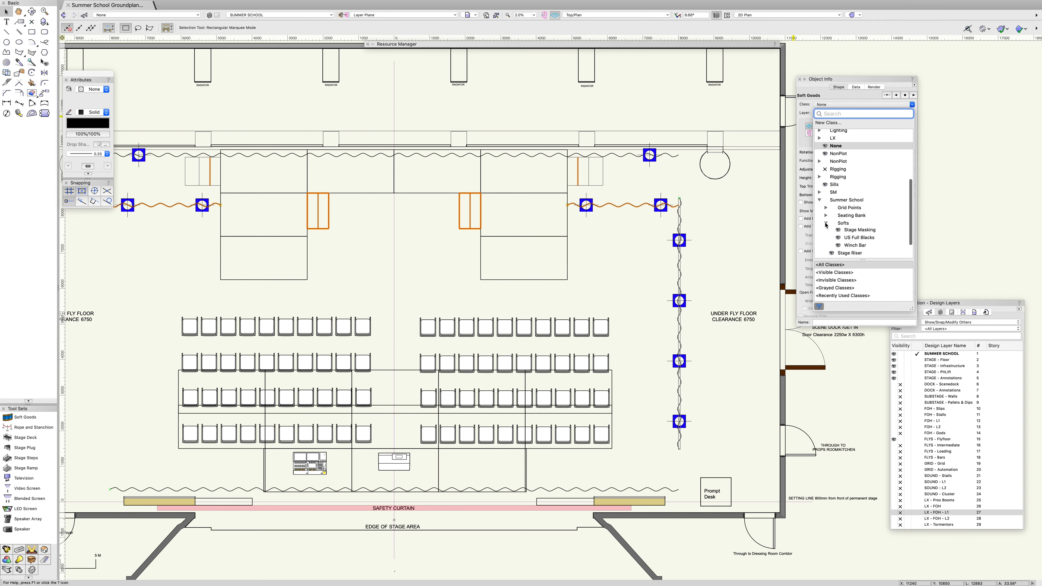
pyautogui.click(857, 231)
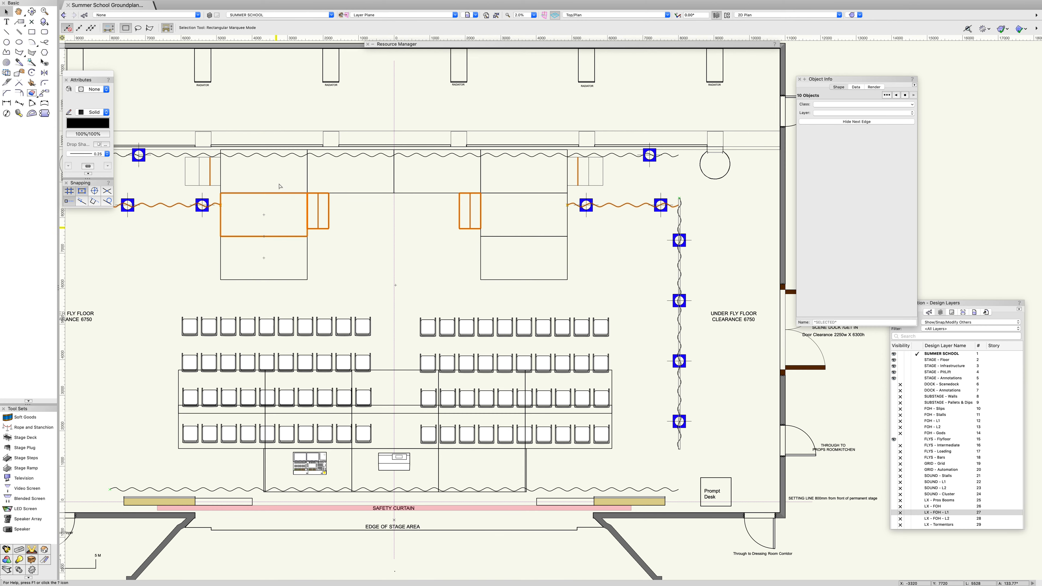
# - Assign the matching short curtain beside the left-hand stage platforms, within the selection, to the class Summer School - Softs - Stage Masking
pyautogui.moveTo(340, 110); pyautogui.dragTo(415, 110)
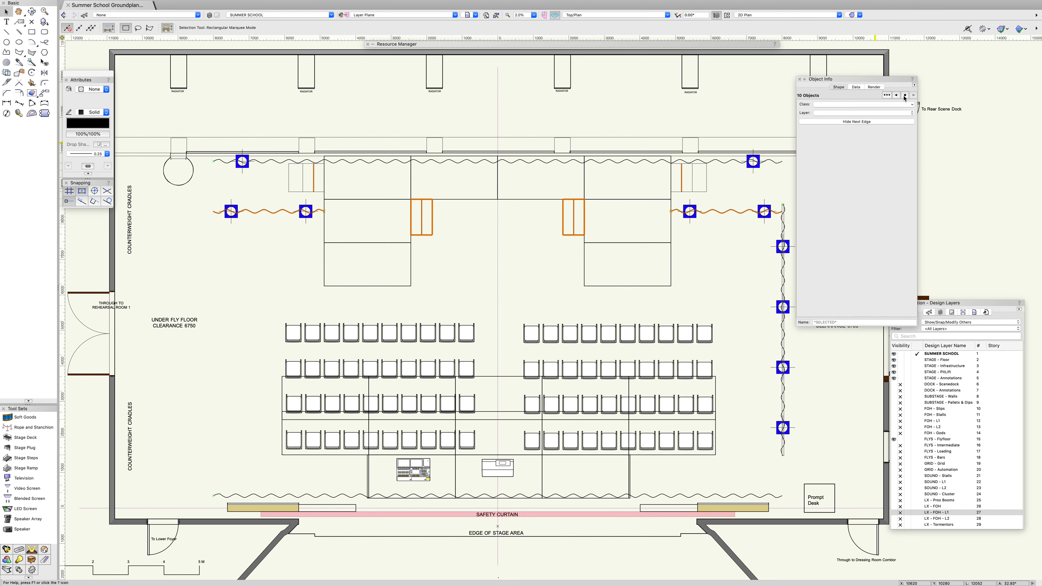
pyautogui.click(887, 95)
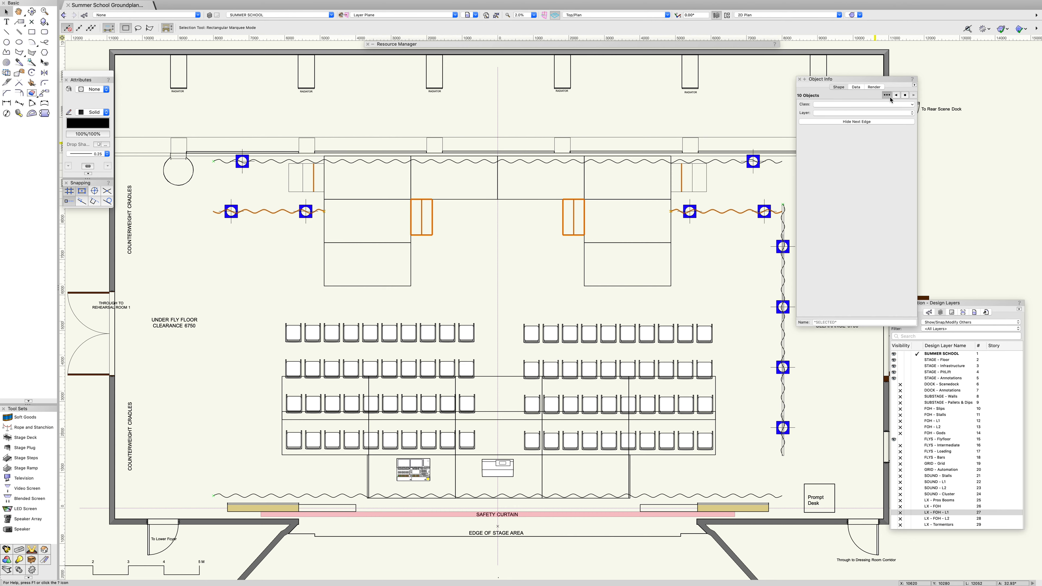
pyautogui.click(905, 96)
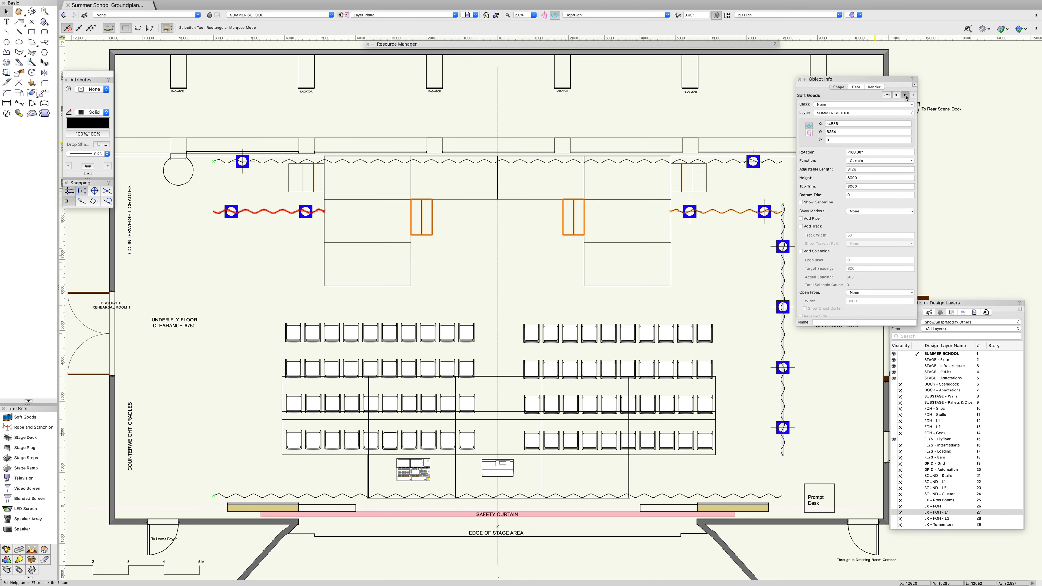
pyautogui.click(830, 106)
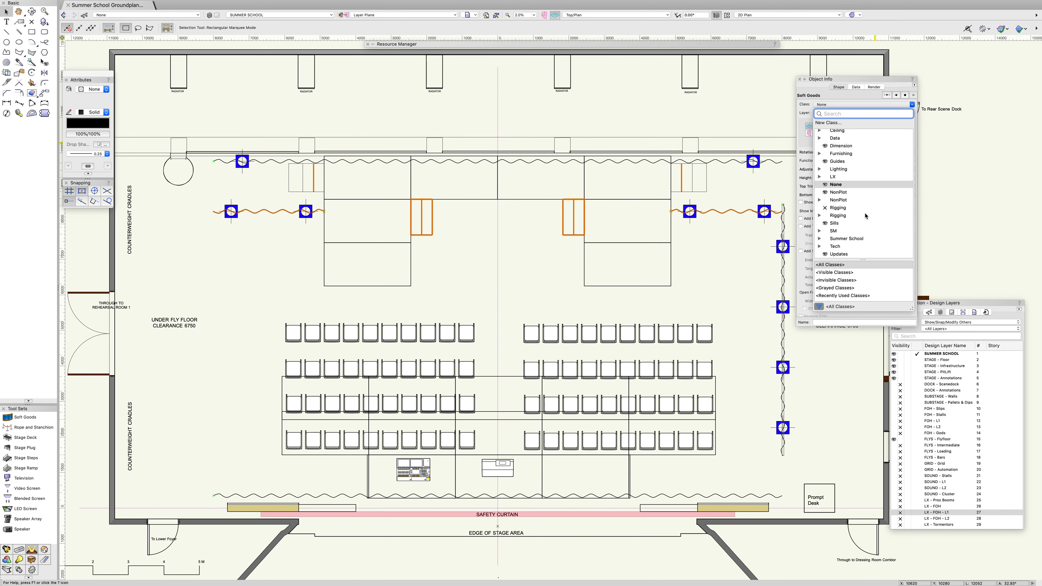
pyautogui.scroll(-2, 857, 212)
pyautogui.click(820, 239)
pyautogui.scroll(-2, 845, 233)
pyautogui.click(826, 223)
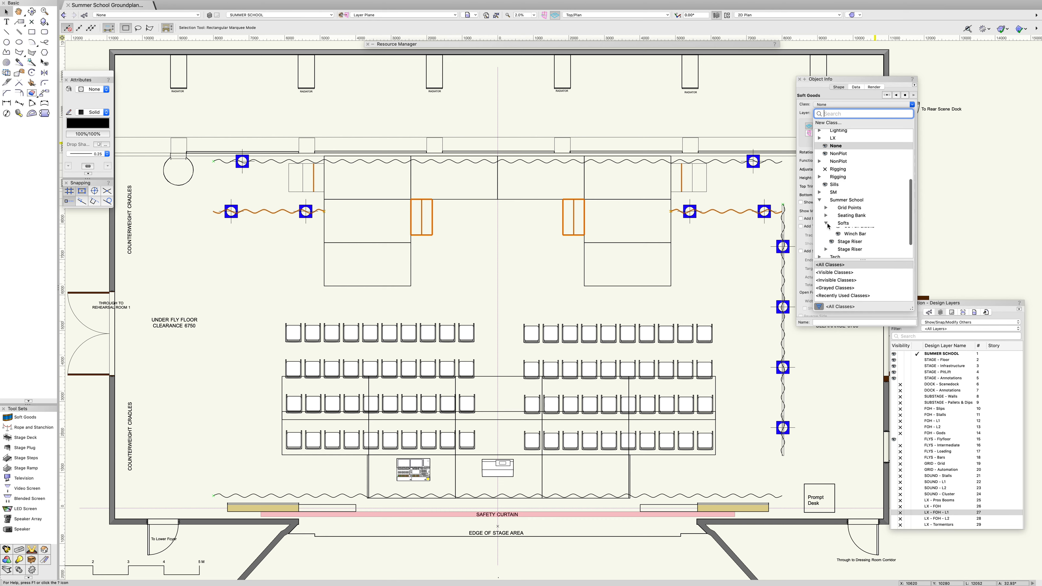
pyautogui.click(853, 238)
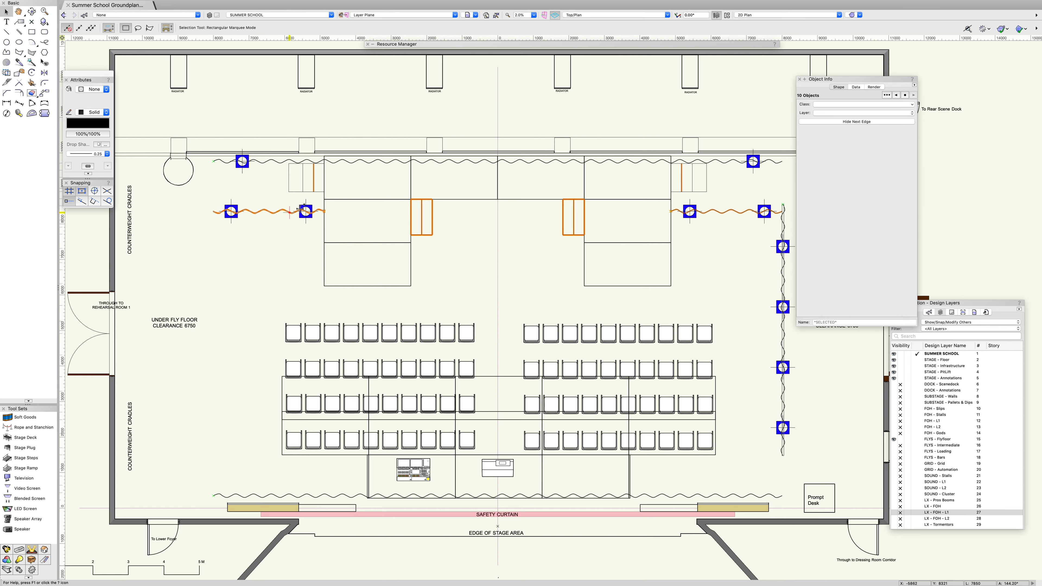
# - Clear the multiple selection, check the left-hand short curtain's class on its own, and deselect it
pyautogui.click(284, 259)
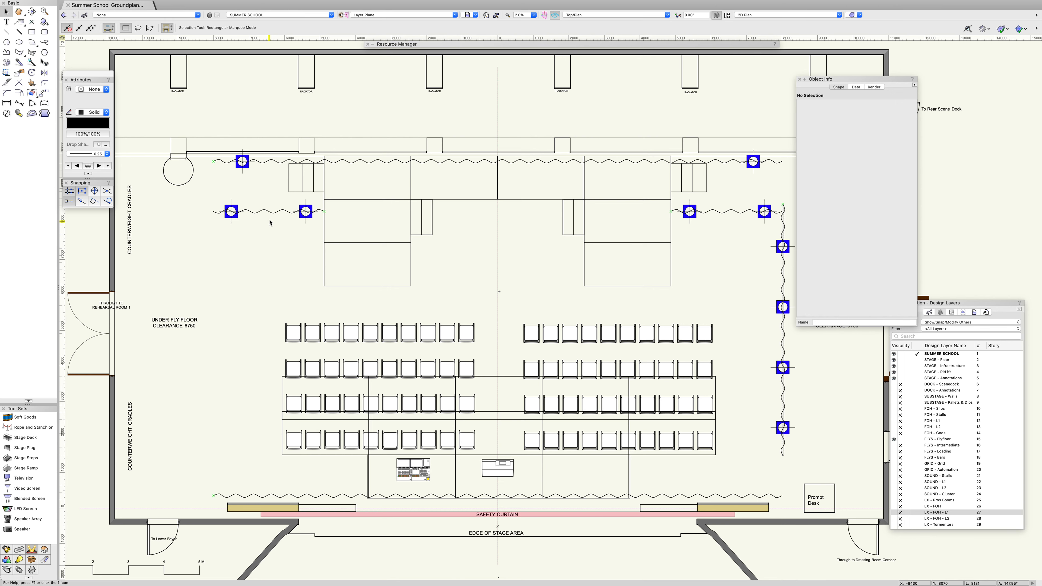
pyautogui.click(271, 211)
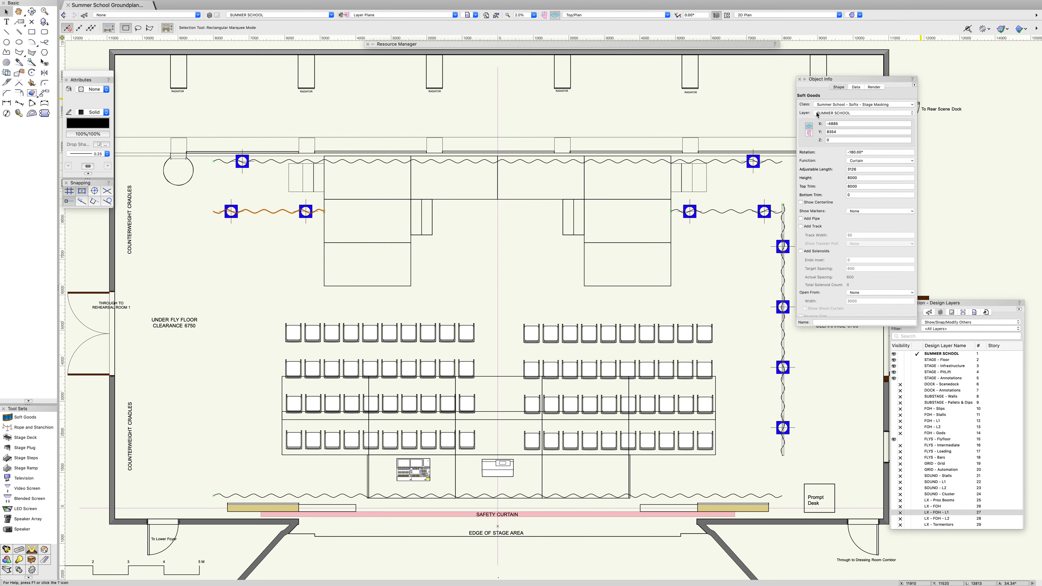
pyautogui.click(482, 264)
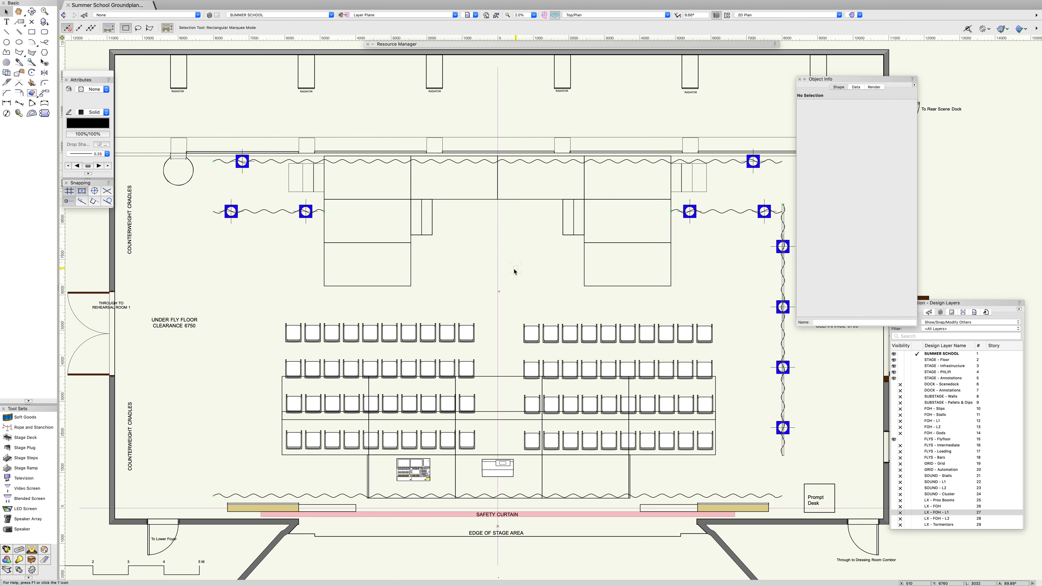
# - Start a Custom Selection with the Select command, set it to create a VectorScript, and proceed to its criteria
pyautogui.moveTo(253, 4)
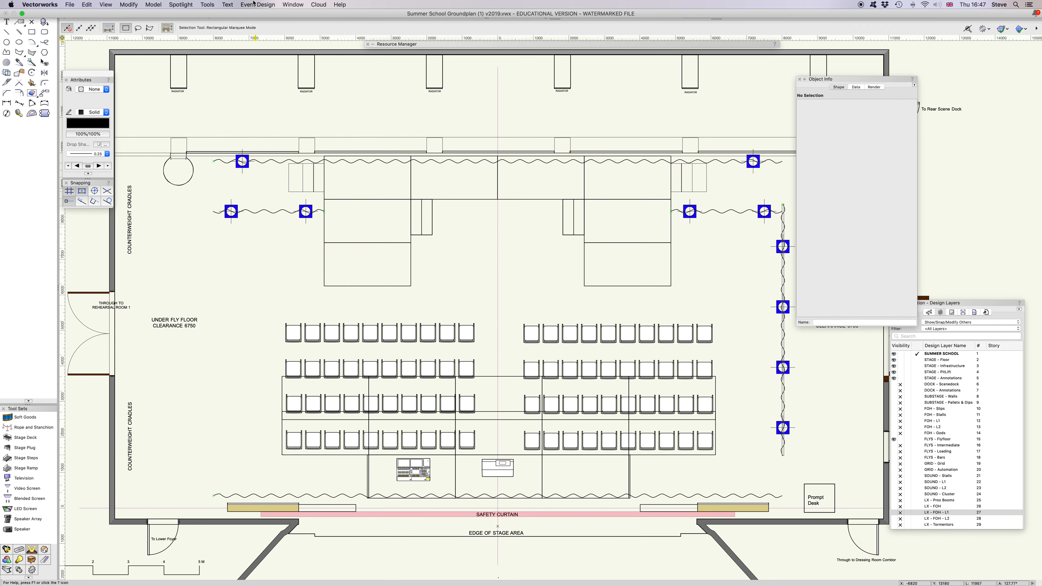
pyautogui.click(208, 5)
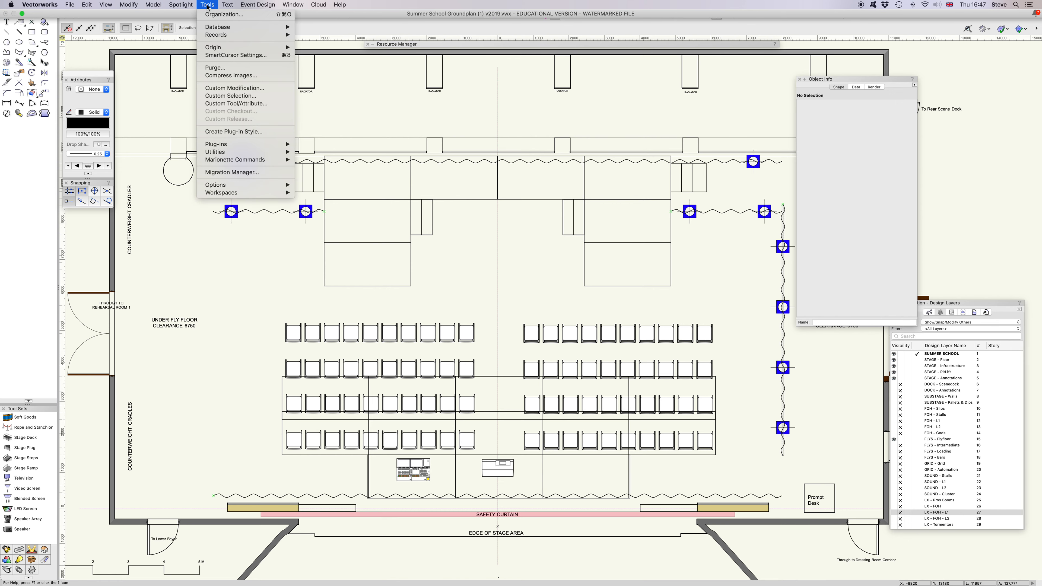
pyautogui.click(238, 97)
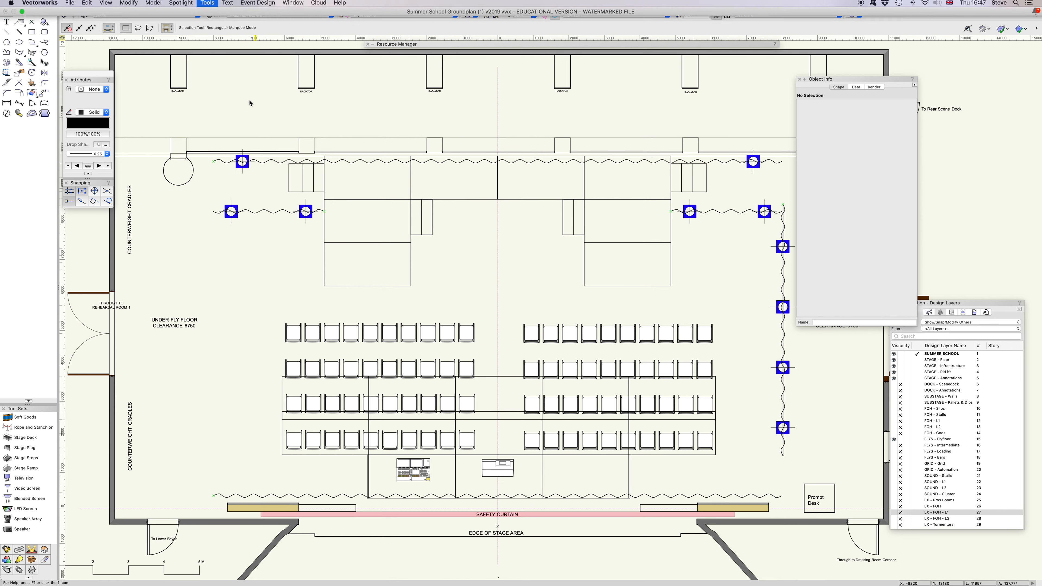
pyautogui.click(480, 192)
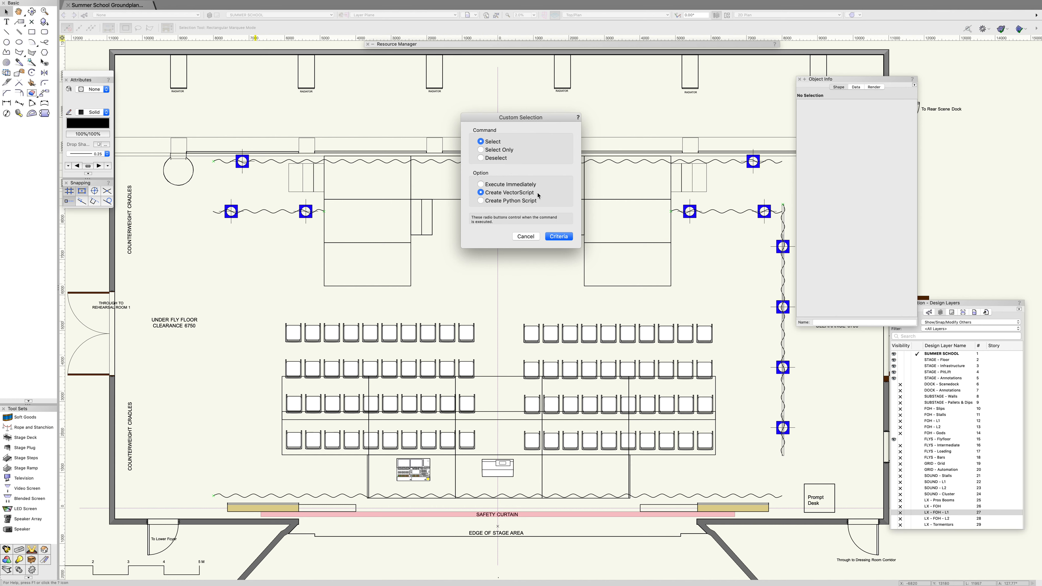
pyautogui.click(550, 236)
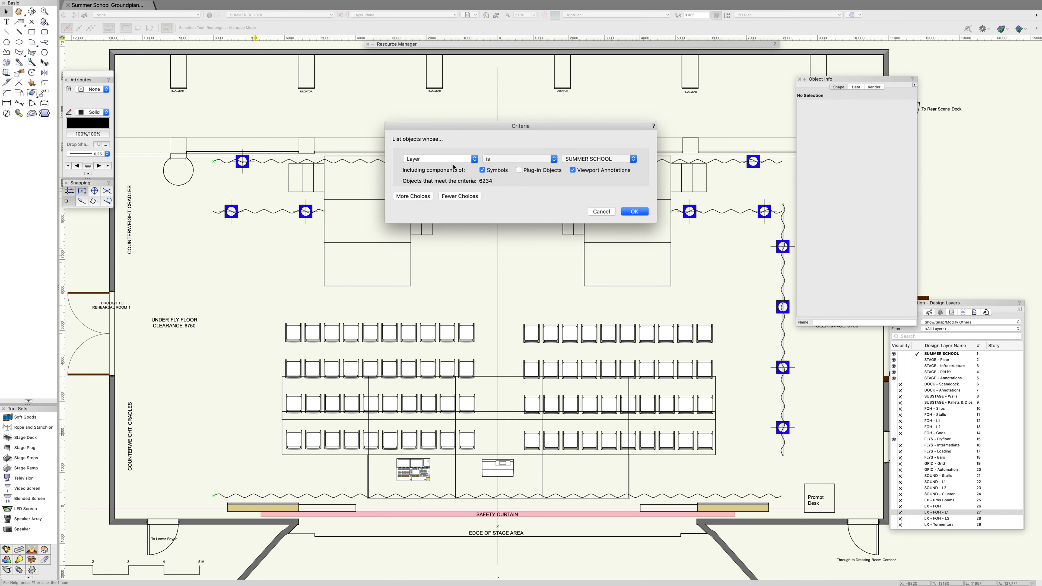
# - Set the selection criteria to objects whose Class is None and accept them
pyautogui.click(452, 159)
pyautogui.click(441, 173)
pyautogui.click(570, 160)
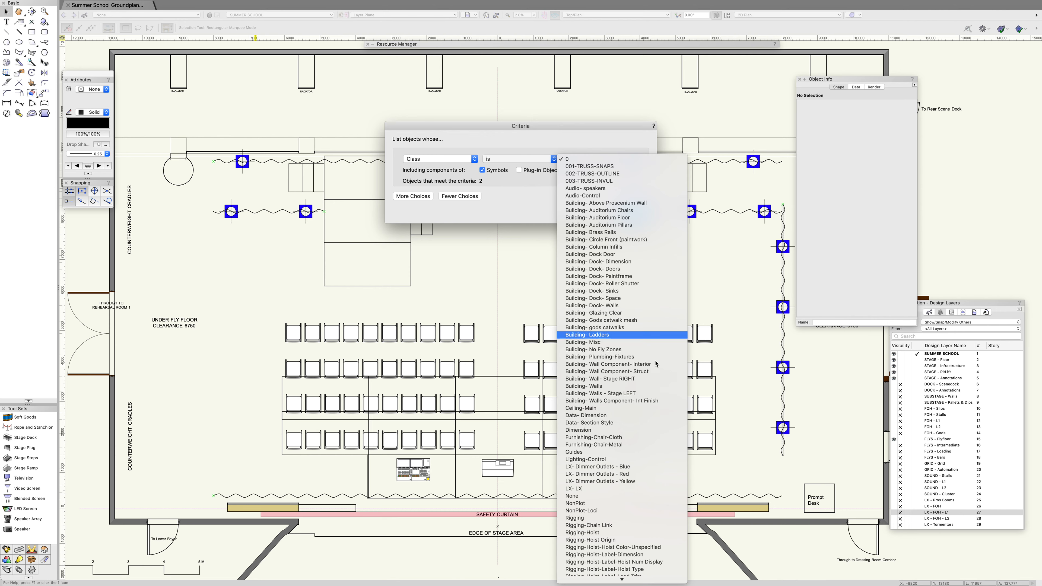
pyautogui.click(643, 496)
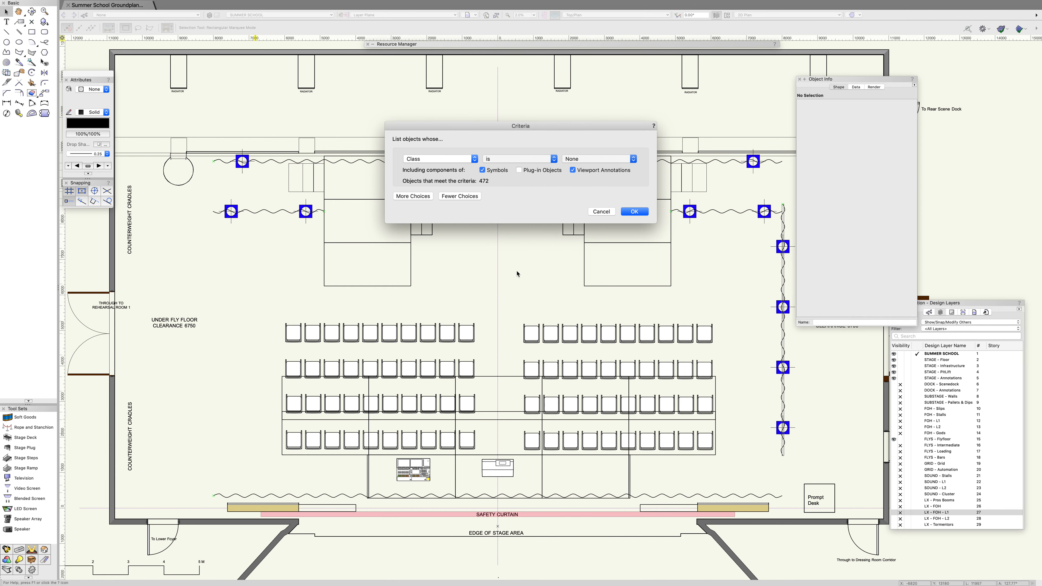
pyautogui.click(640, 212)
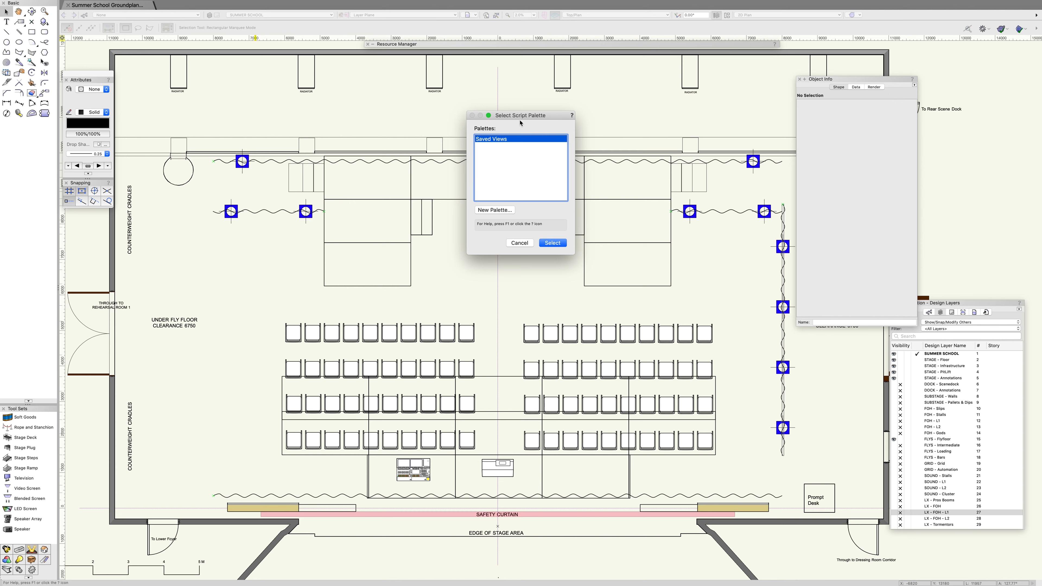
# - Create a new script palette named My Scripts and choose it as the destination for the script
pyautogui.click(498, 211)
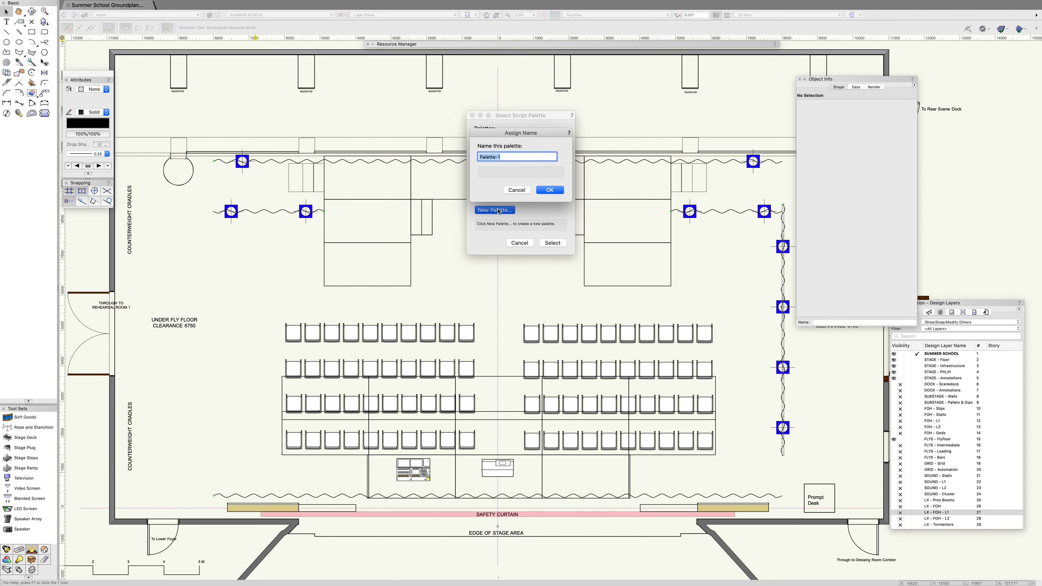
pyautogui.write('My Scripts')
pyautogui.click(558, 192)
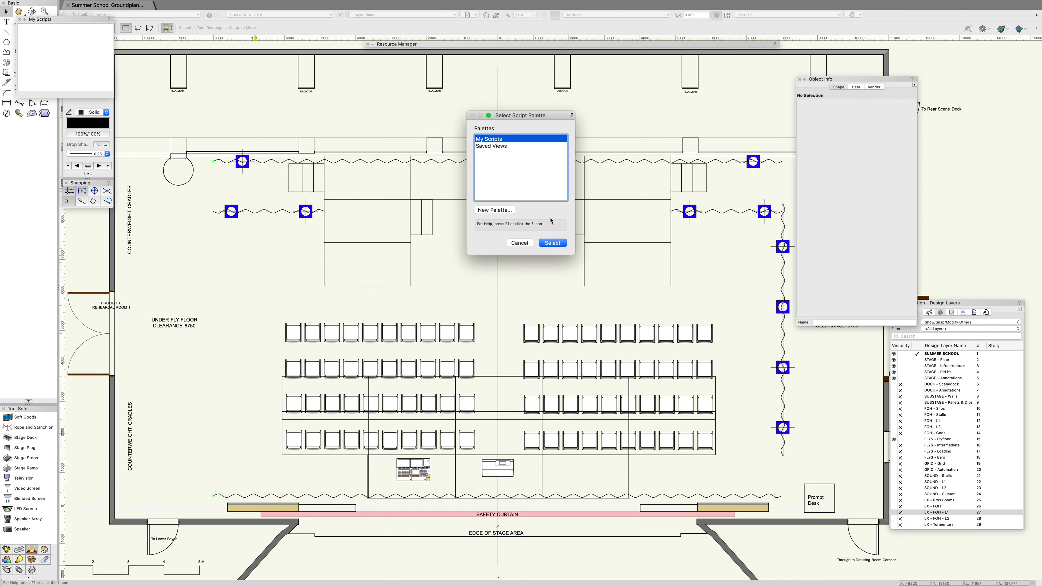
pyautogui.click(552, 243)
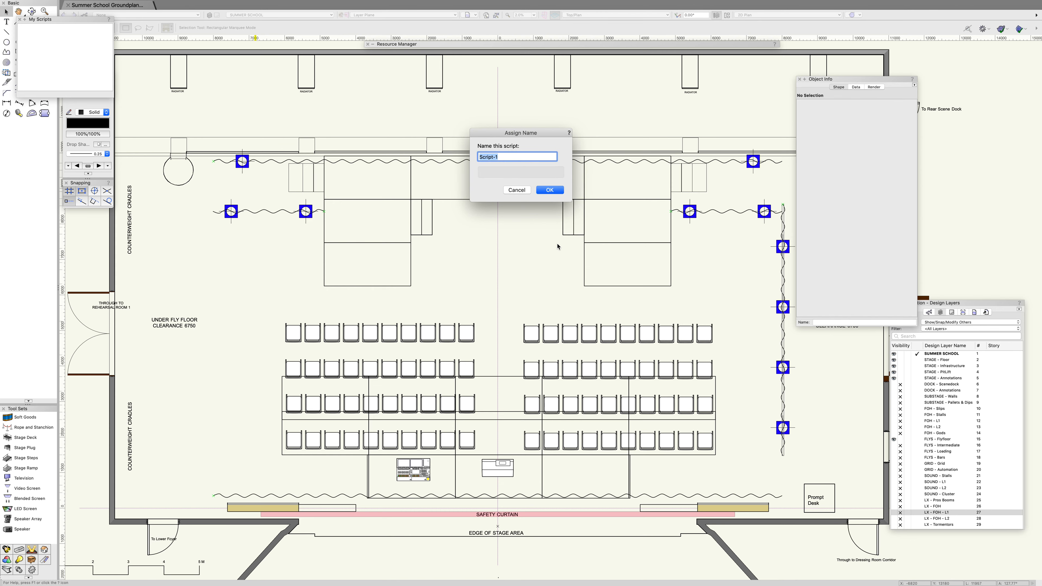
# - Name the script NONE Selection and move the My Scripts palette to the open area between the stage platforms
pyautogui.write('NONE Selection')
pyautogui.click(550, 190)
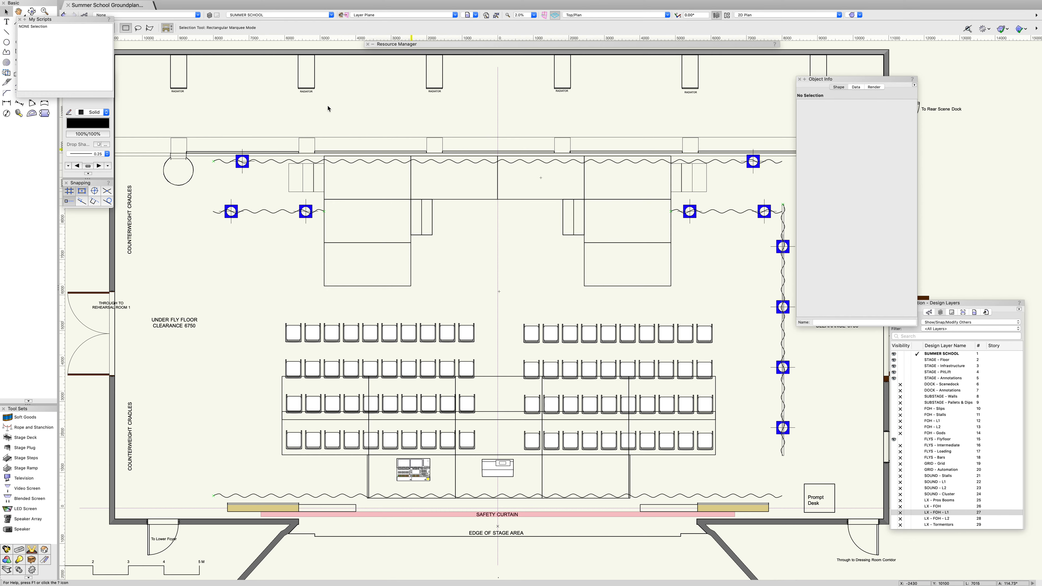
pyautogui.moveTo(70, 18)
pyautogui.mouseDown()
pyautogui.moveTo(417, 164)
pyautogui.moveTo(530, 235)
pyautogui.mouseUp()
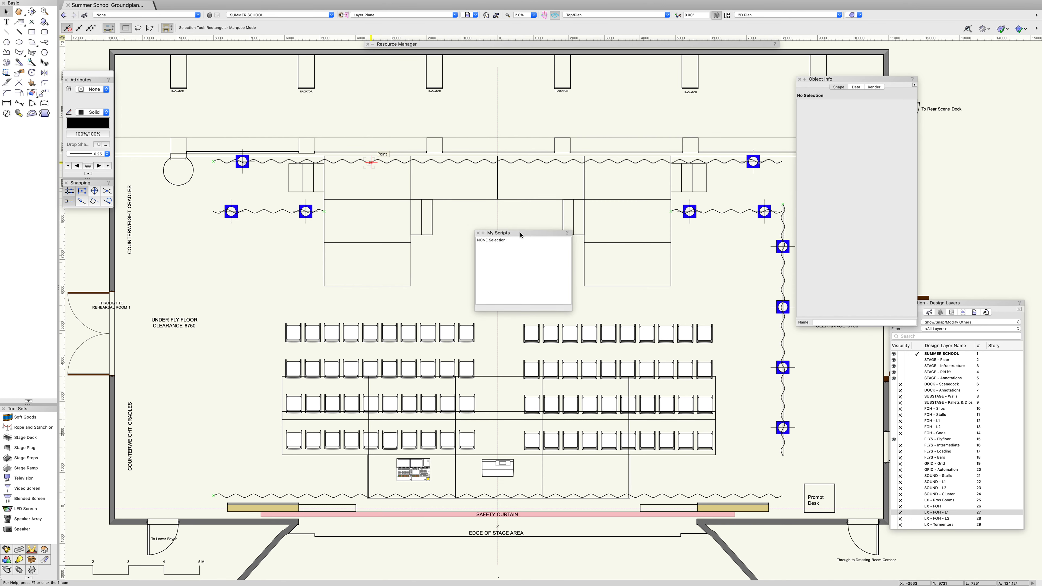
# - Check which script palettes the document offers, and run the NONE Selection script from My Scripts
pyautogui.click(292, 5)
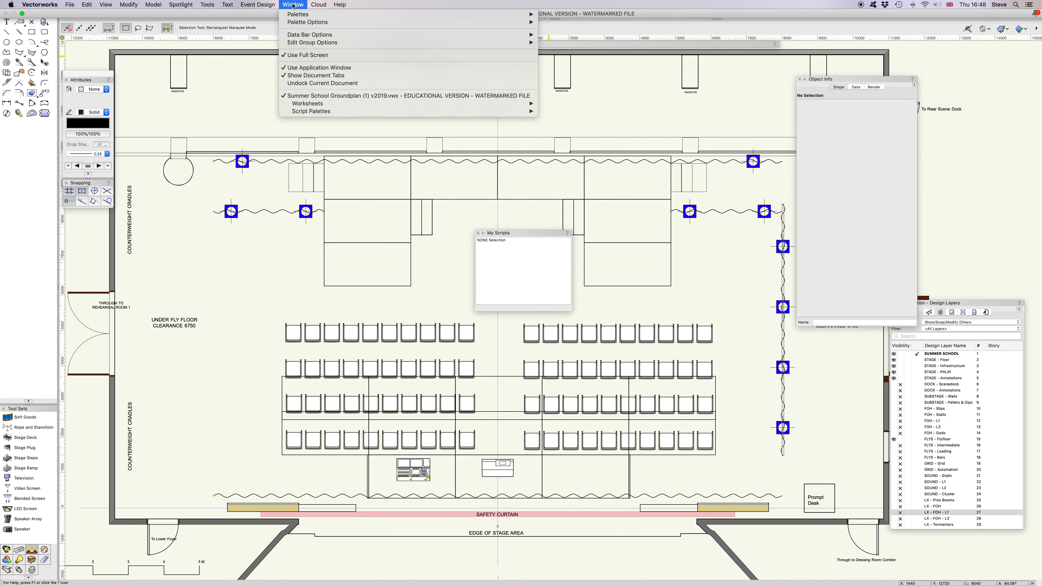
pyautogui.moveTo(321, 113)
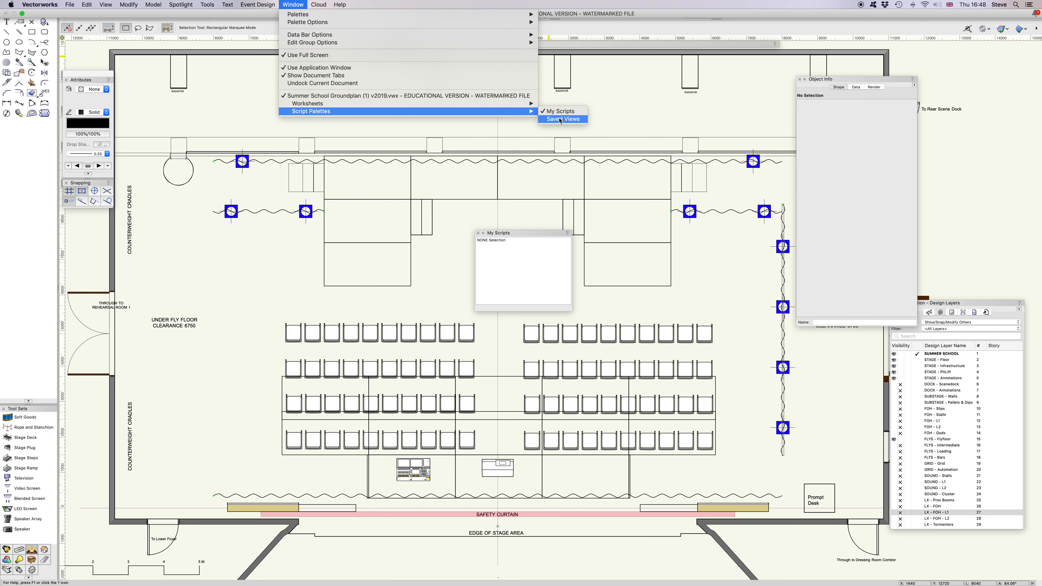
pyautogui.click(493, 245)
pyautogui.click(492, 242)
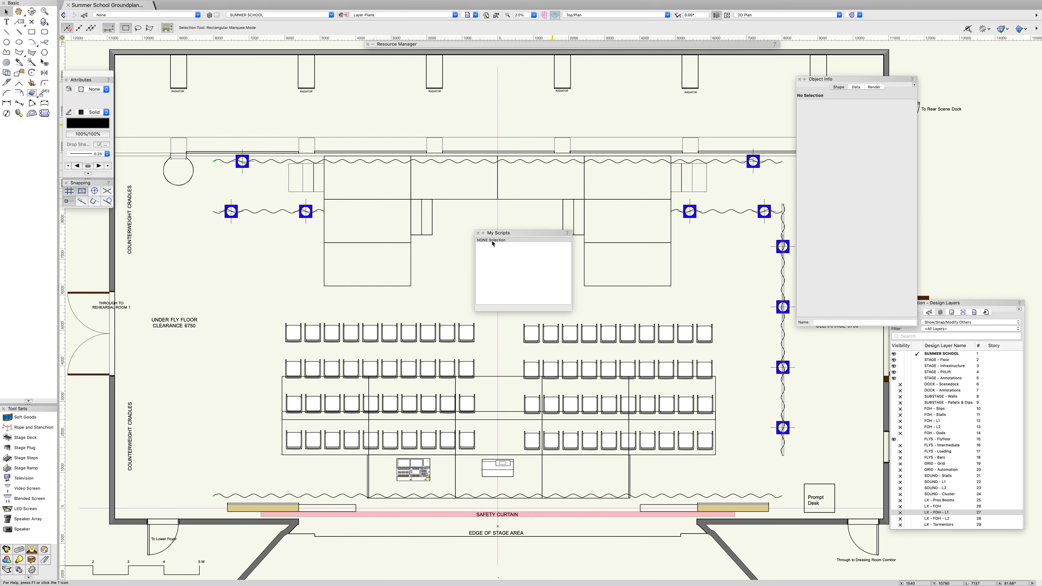
pyautogui.doubleClick(493, 242)
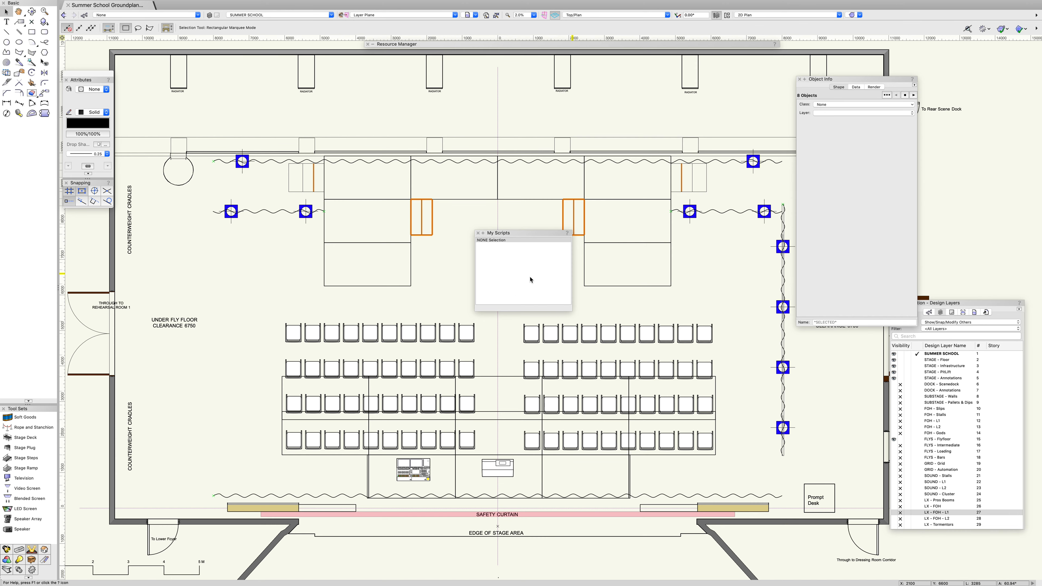
# - Look up the My Scripts folder among the document's resources in the Resource Manager and open it
pyautogui.moveTo(438, 45)
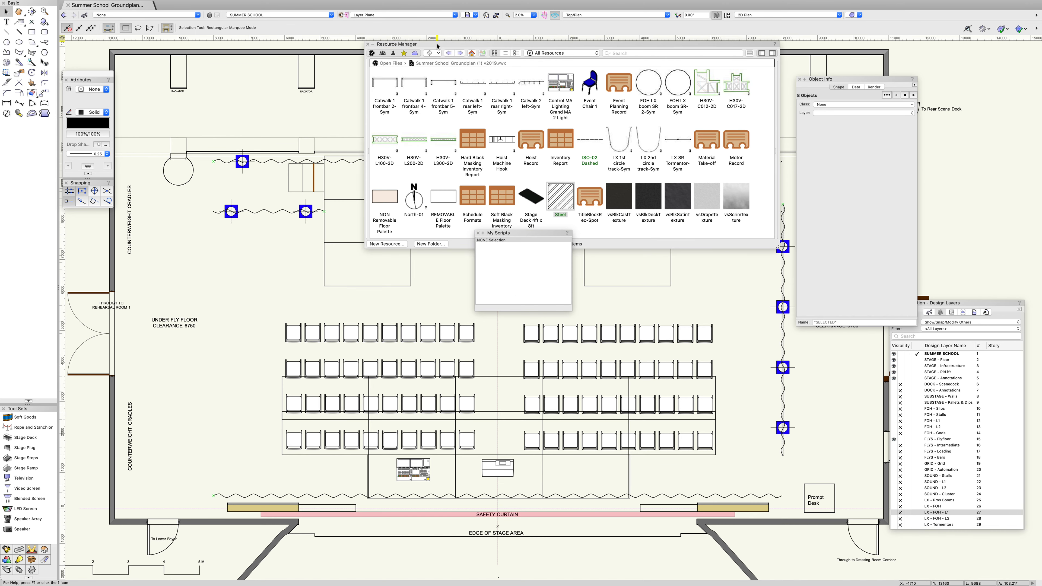
pyautogui.scroll(3, 395, 92)
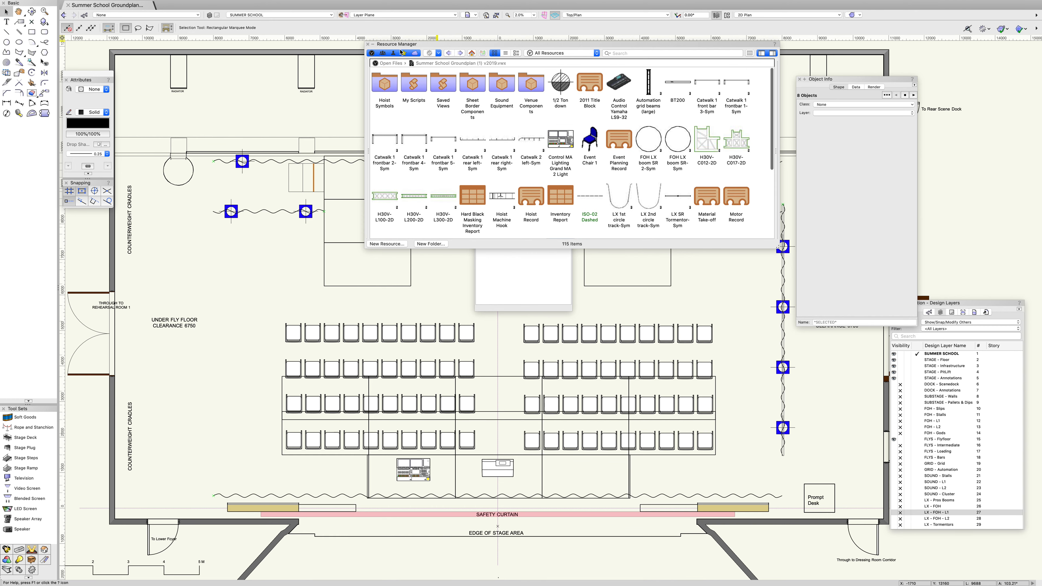
pyautogui.doubleClick(414, 86)
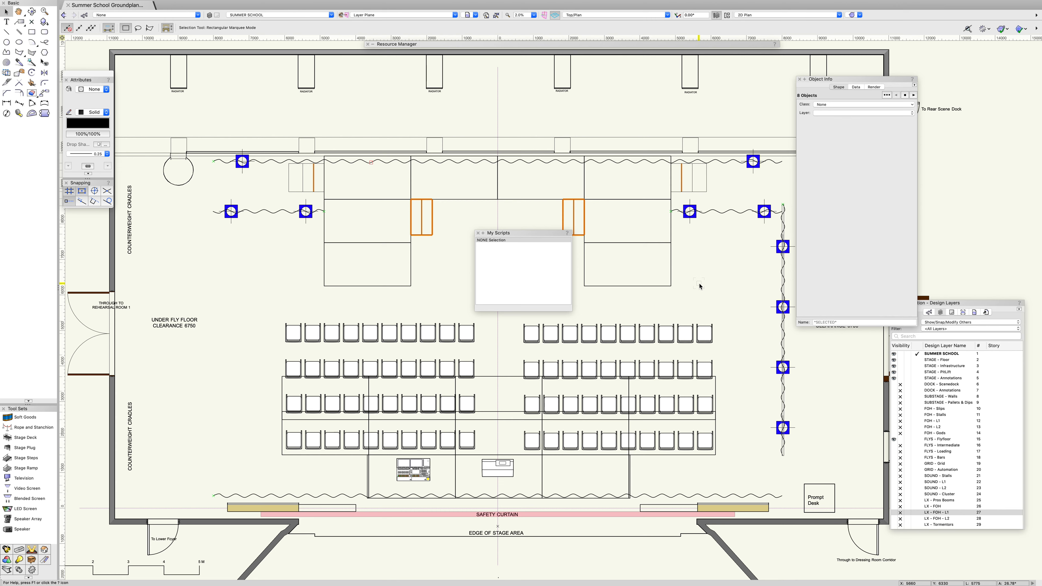
pyautogui.moveTo(266, 3)
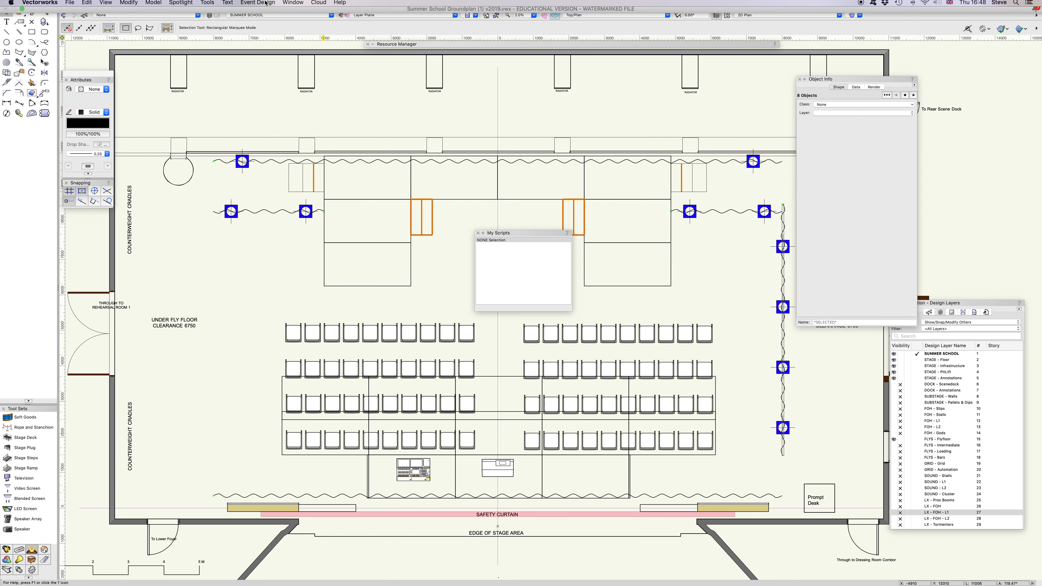